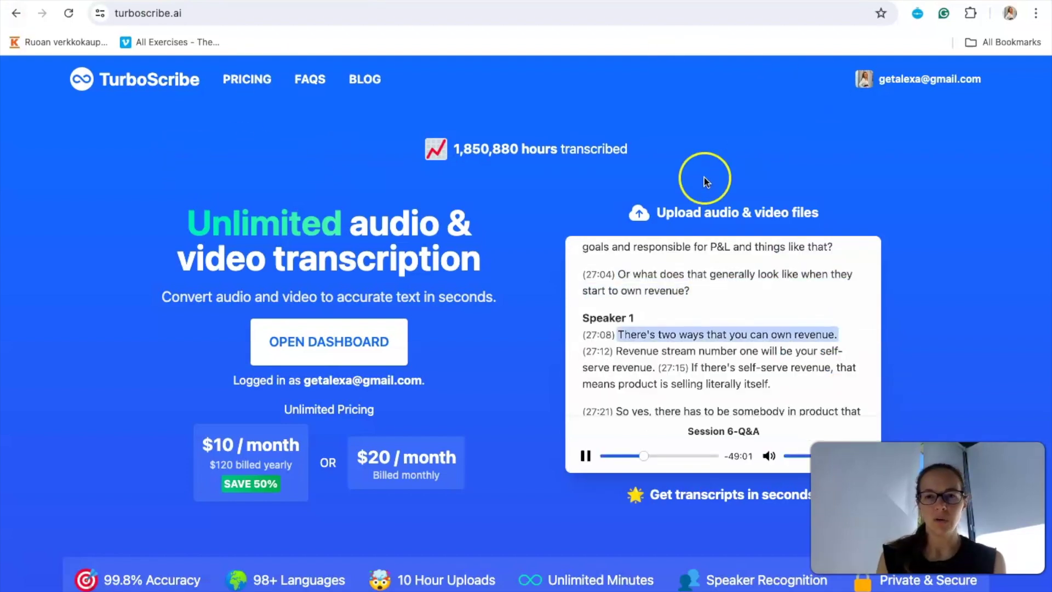
Start a new transcription from the dashboard using Import from Link, and open a new tab
left_click(639, 214)
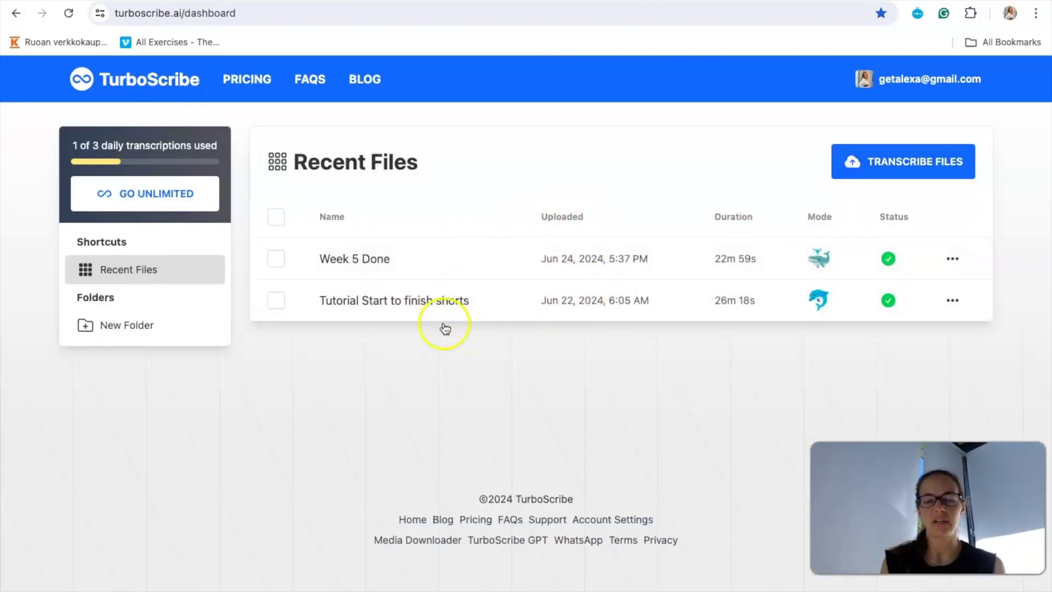
left_click(902, 163)
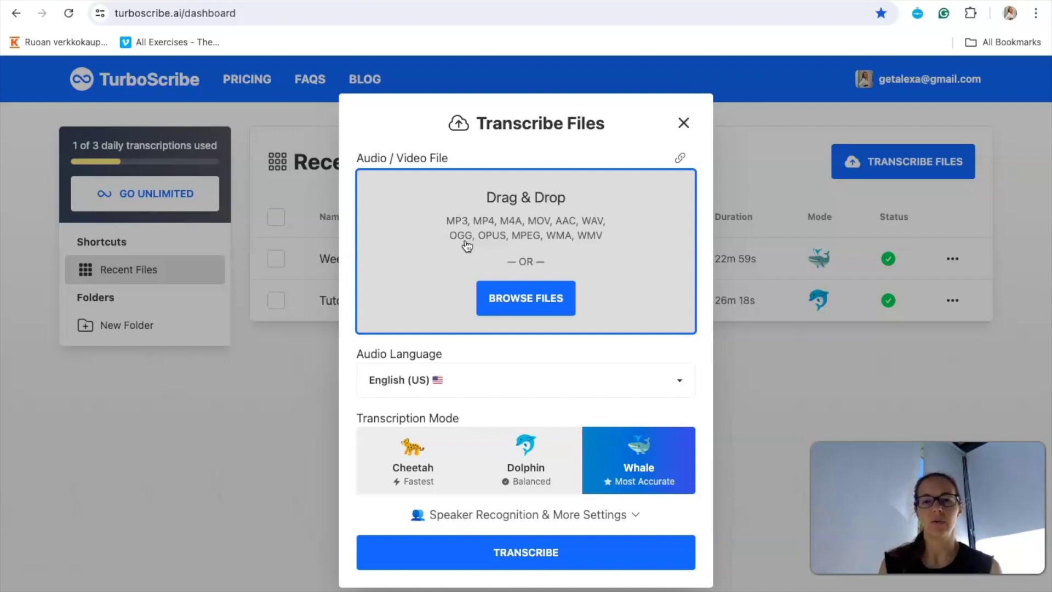
left_click(519, 298)
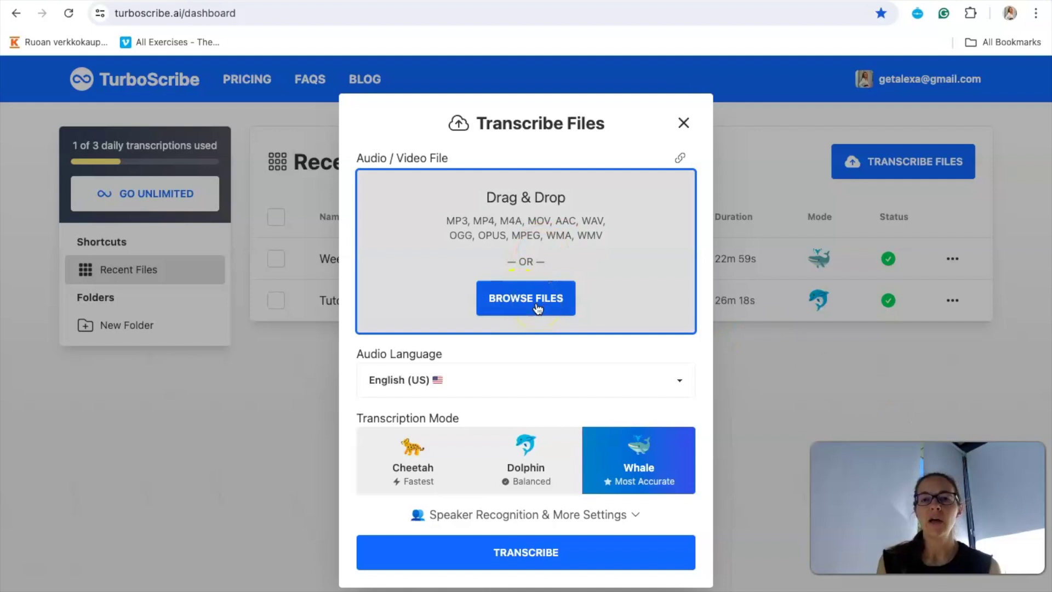
left_click(679, 161)
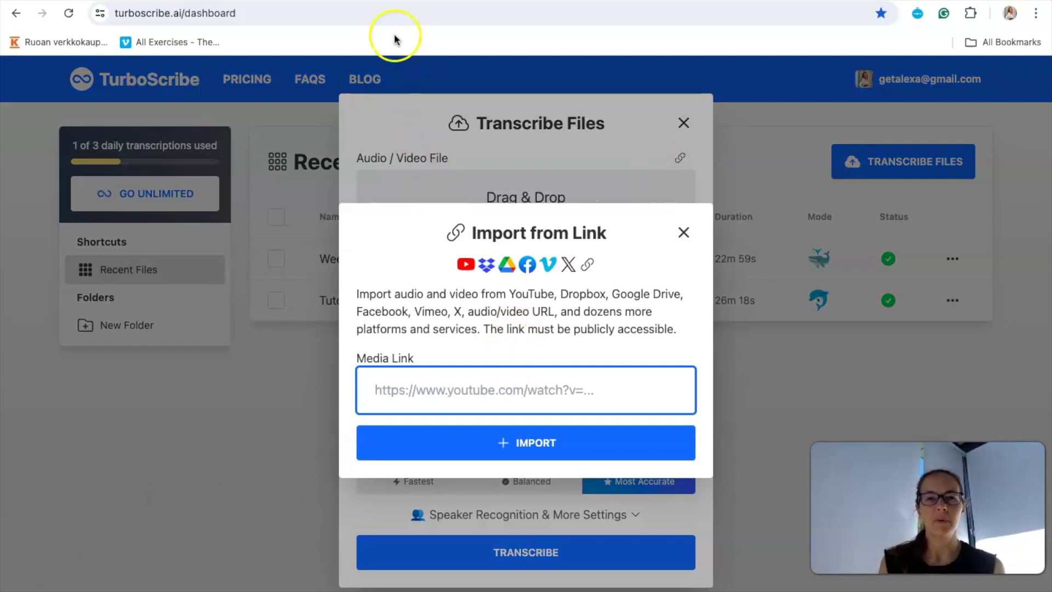
key("ctrl+t")
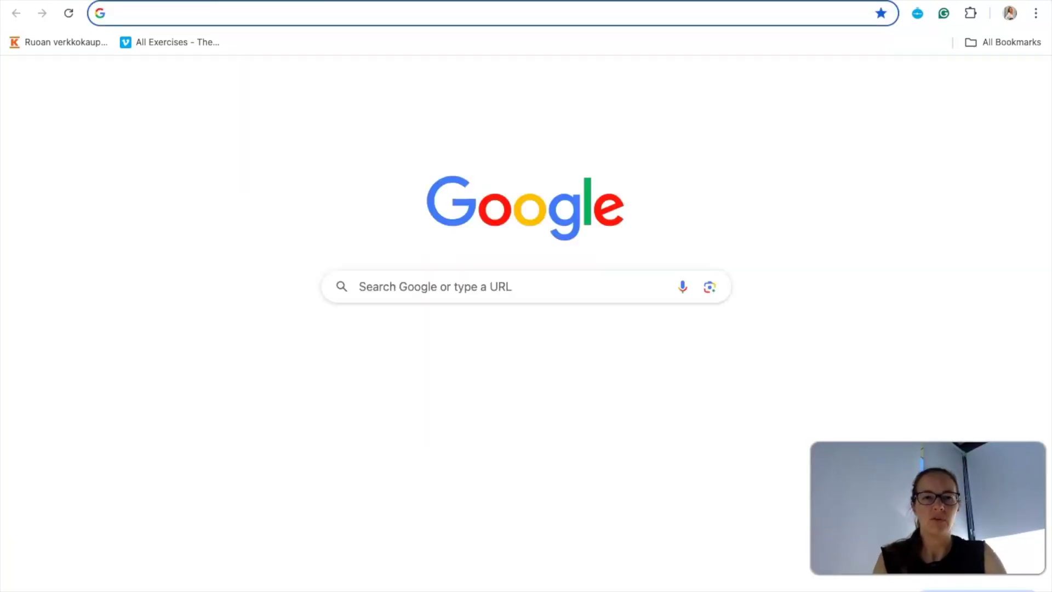
type("youtube.com")
Go to youtube.com, select the Unlock YouTube Success video's URL, and return to TurboScribe
key("Return")
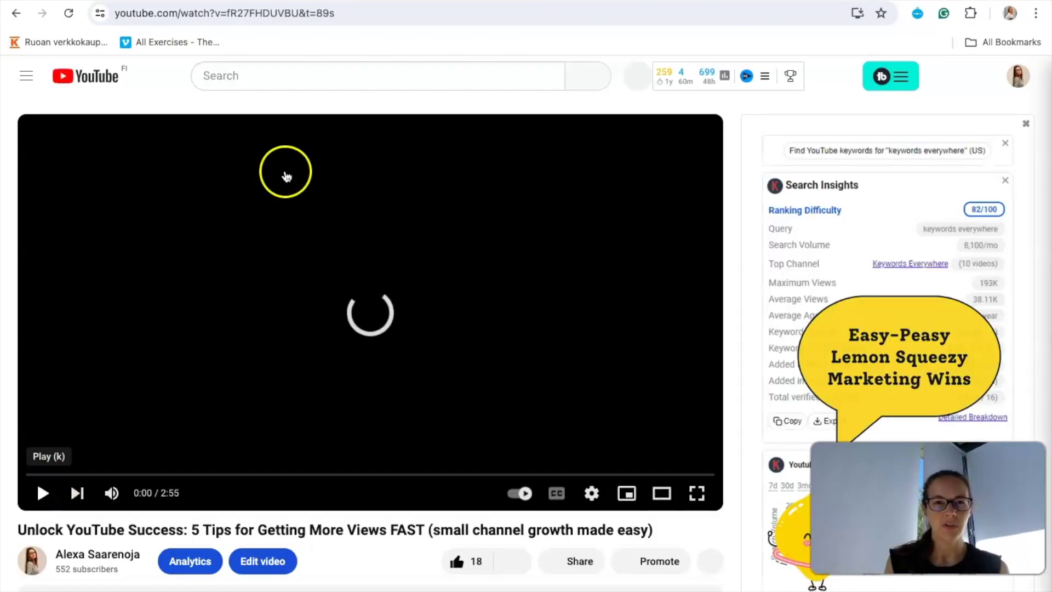
left_click(336, 13)
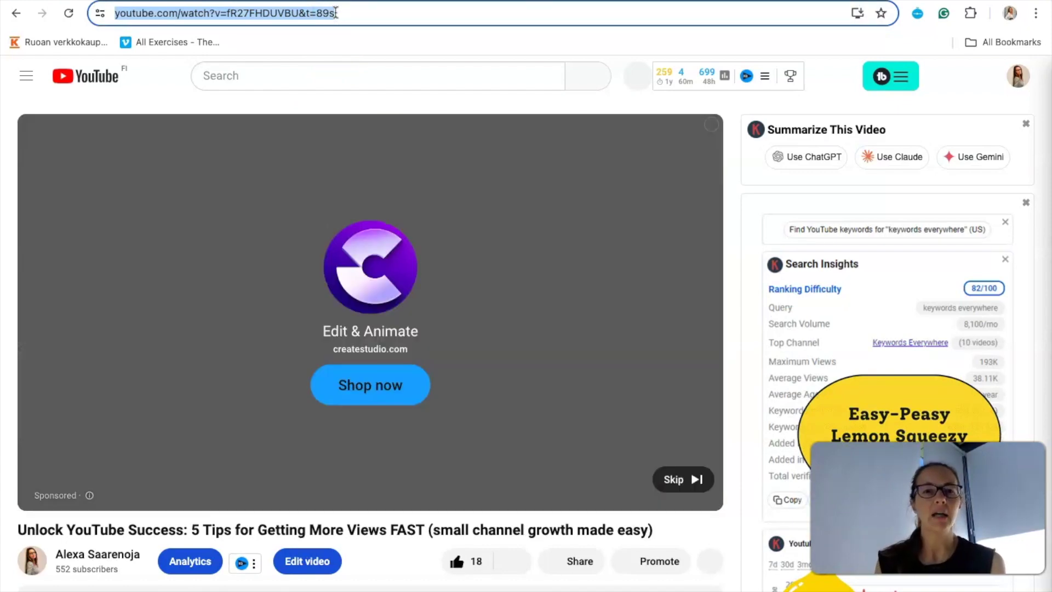
key("ctrl+Tab")
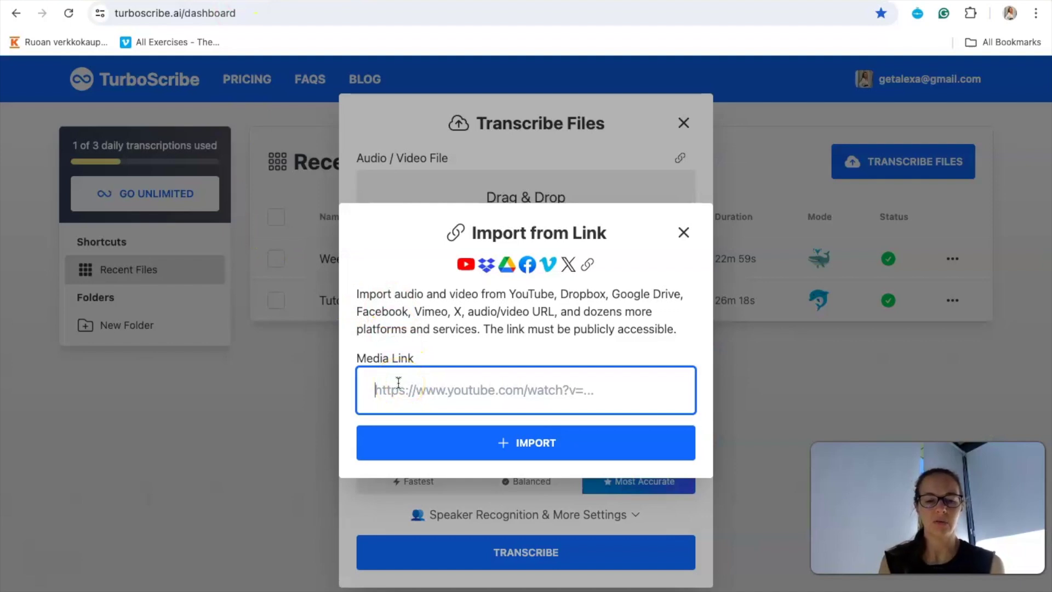
Paste the YouTube link into Media Link, import it, and transcribe it in Whale mode
key("ctrl+v")
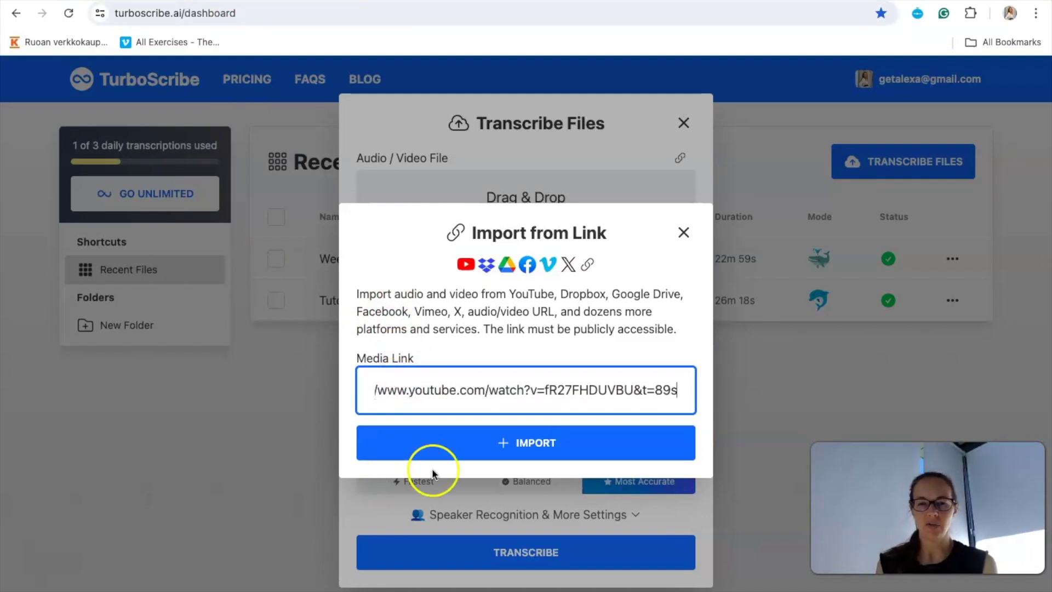
left_click(529, 442)
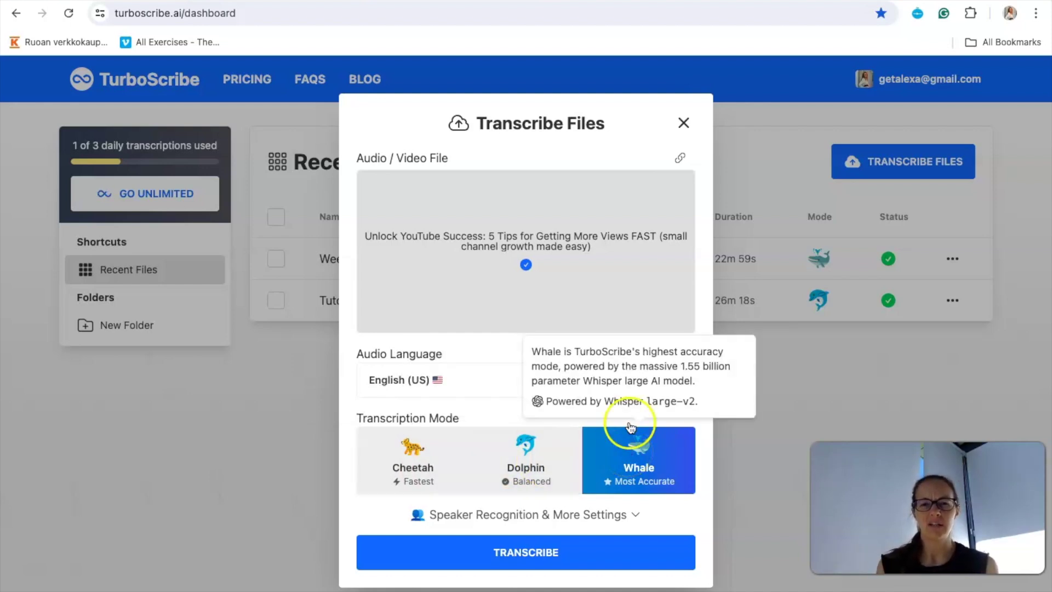
mouse_move(638, 460)
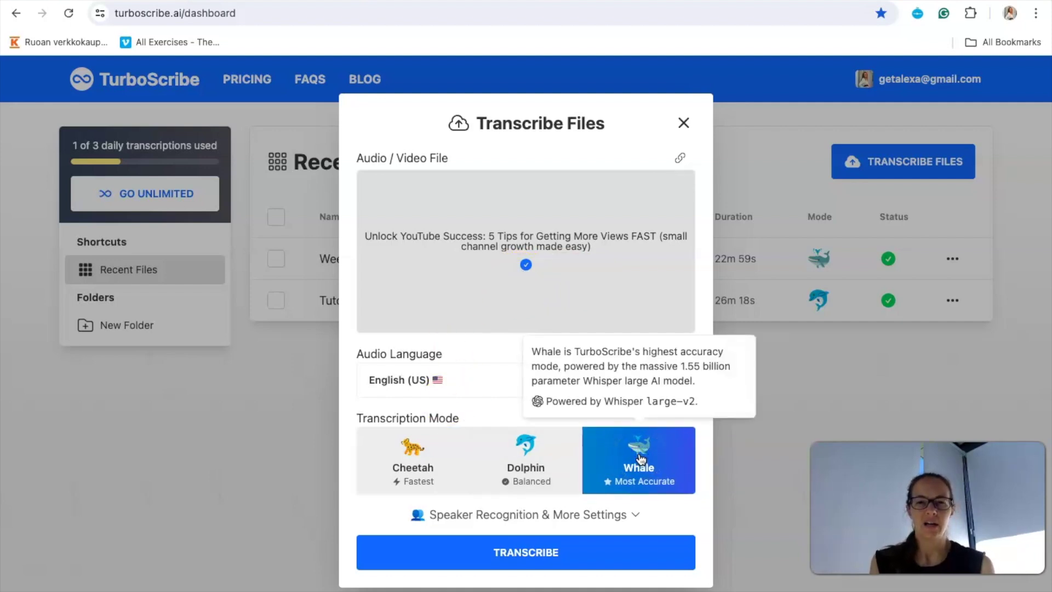
left_click(516, 558)
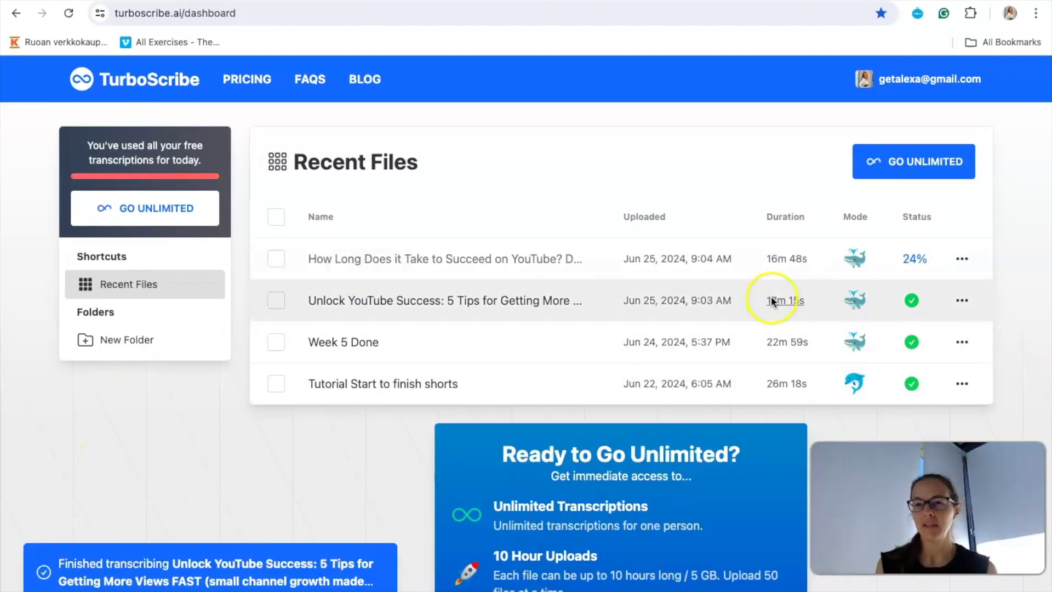
left_click(963, 300)
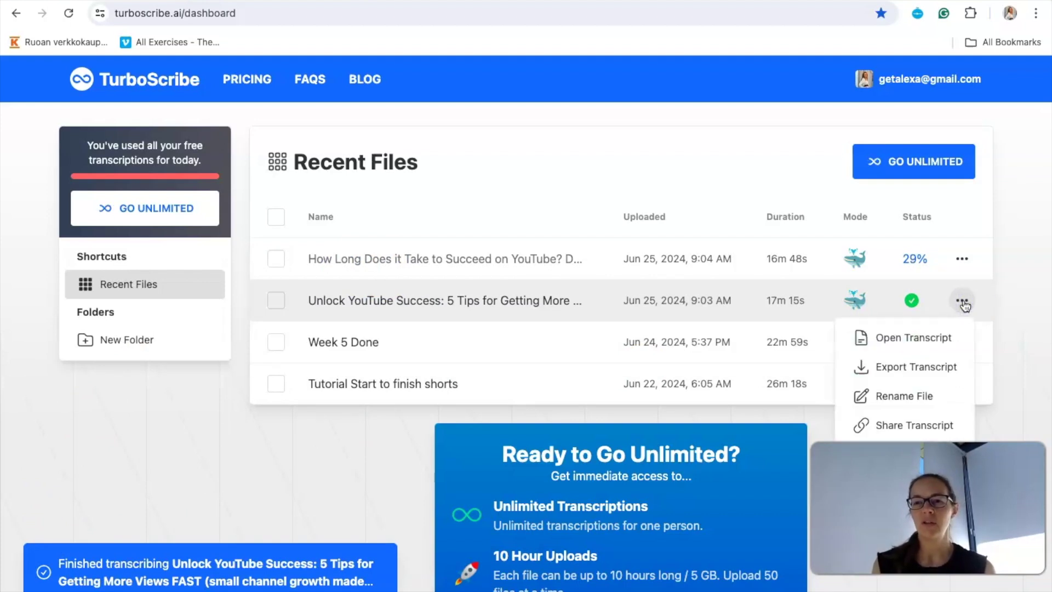
Open the Unlock YouTube Success transcript, play it from the 0:31 passage, and enter editing mode
left_click(920, 342)
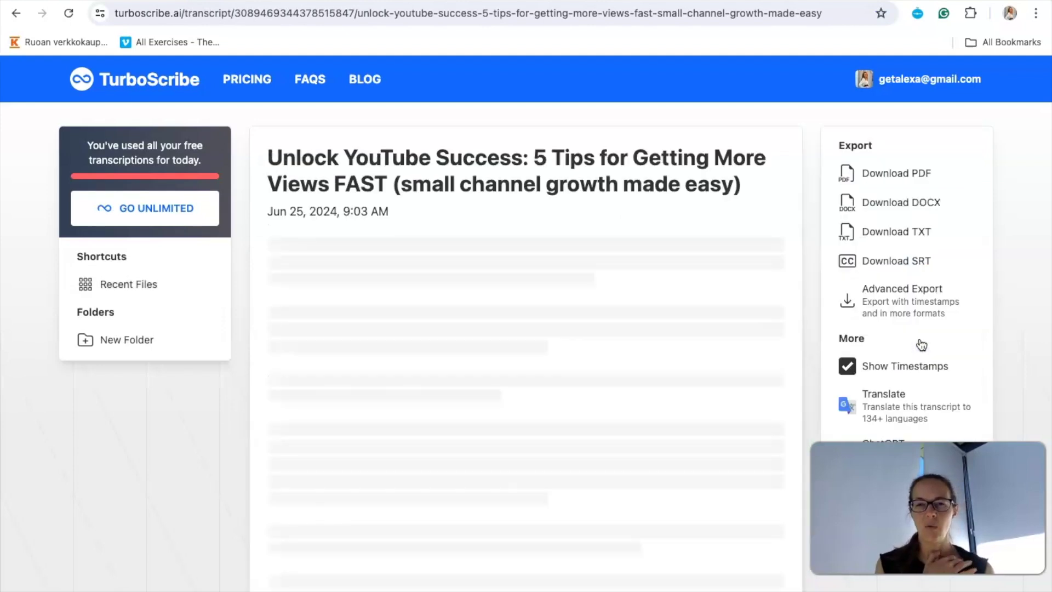
left_click(276, 353)
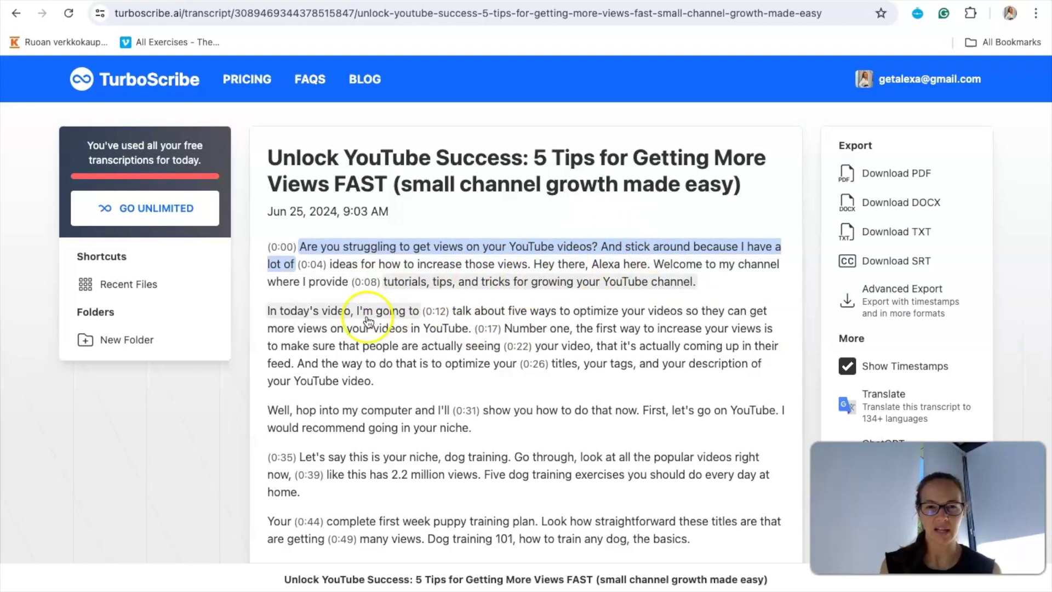
scroll(379, 320, "down", 1)
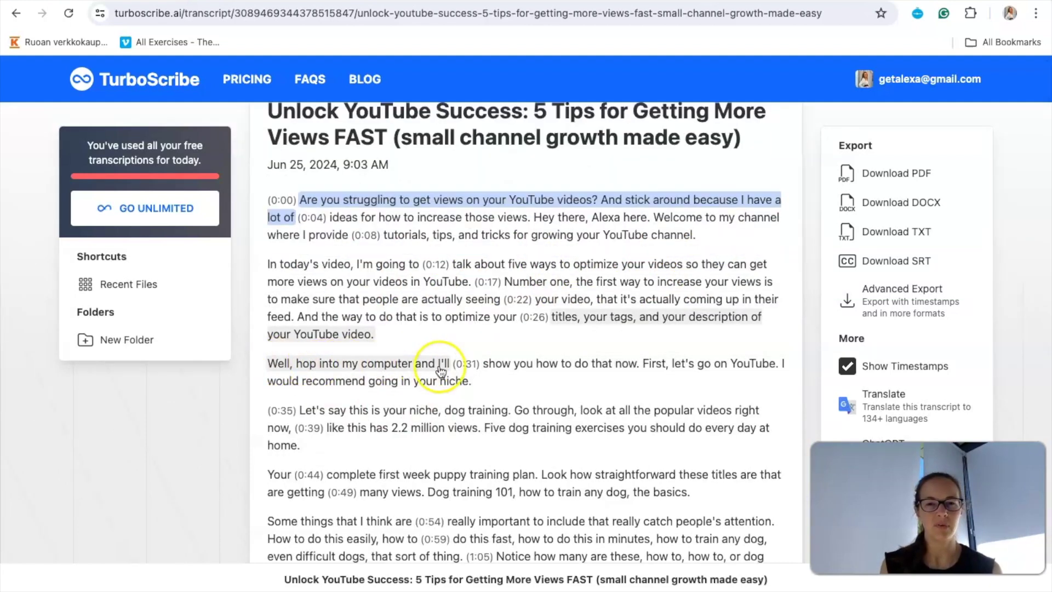
left_click(286, 369)
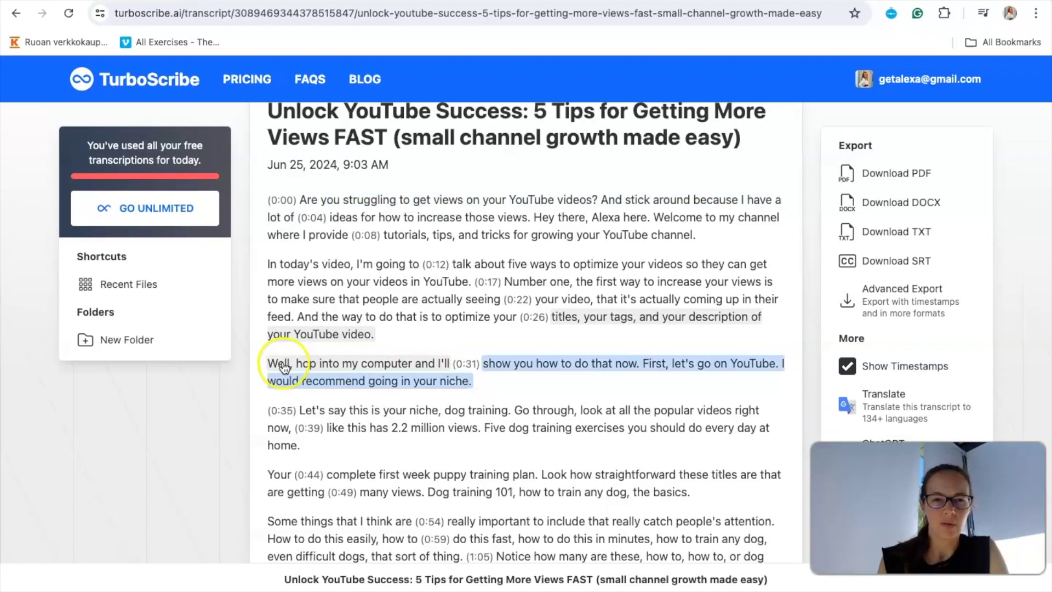
scroll(286, 366, "up", 1)
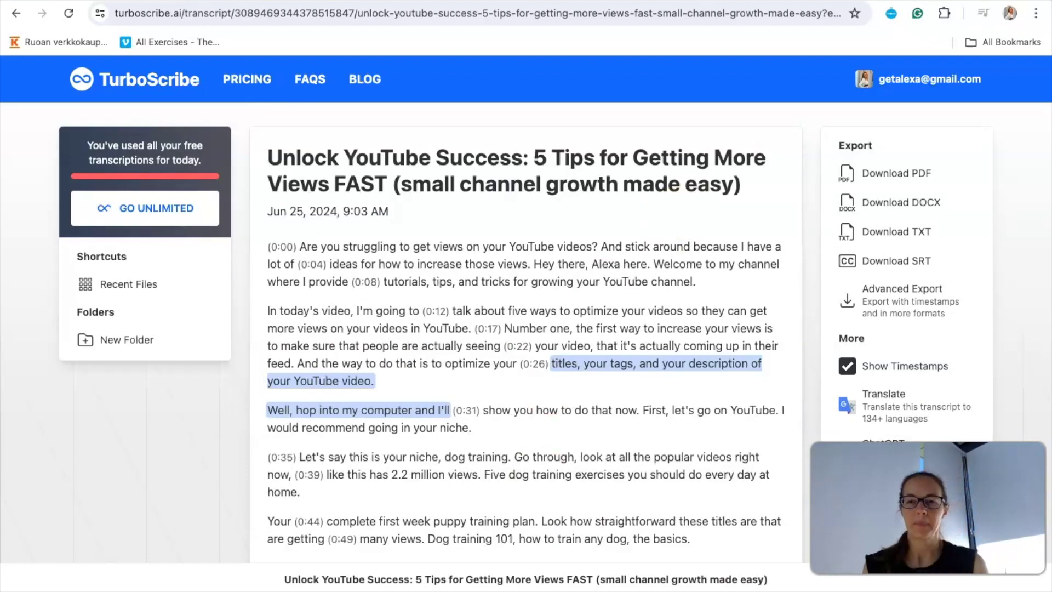
key("e")
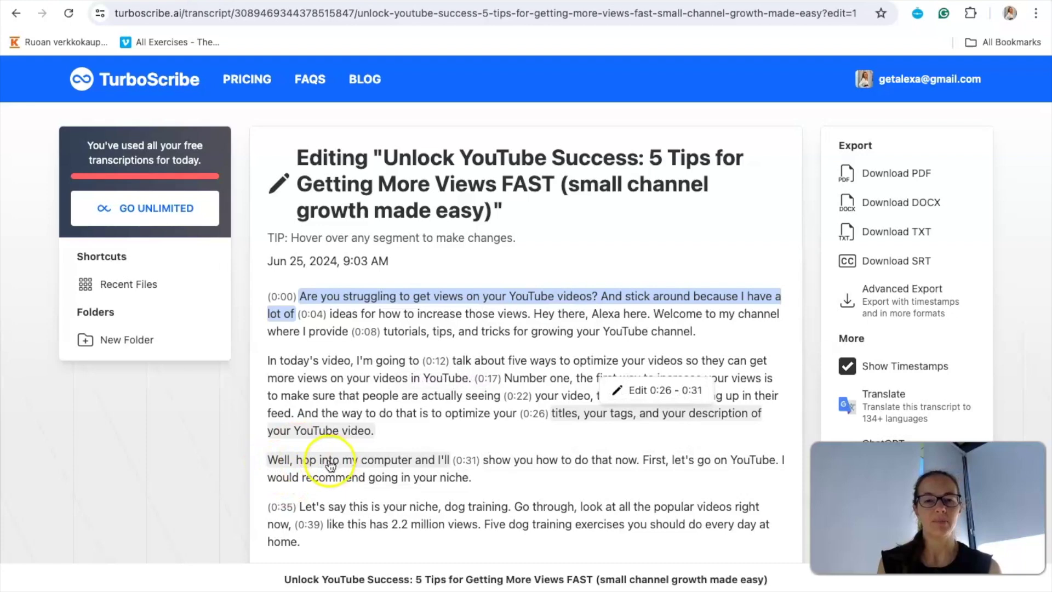
Edit and save the text of the 0:26–0:31 transcript segment
left_click(284, 465)
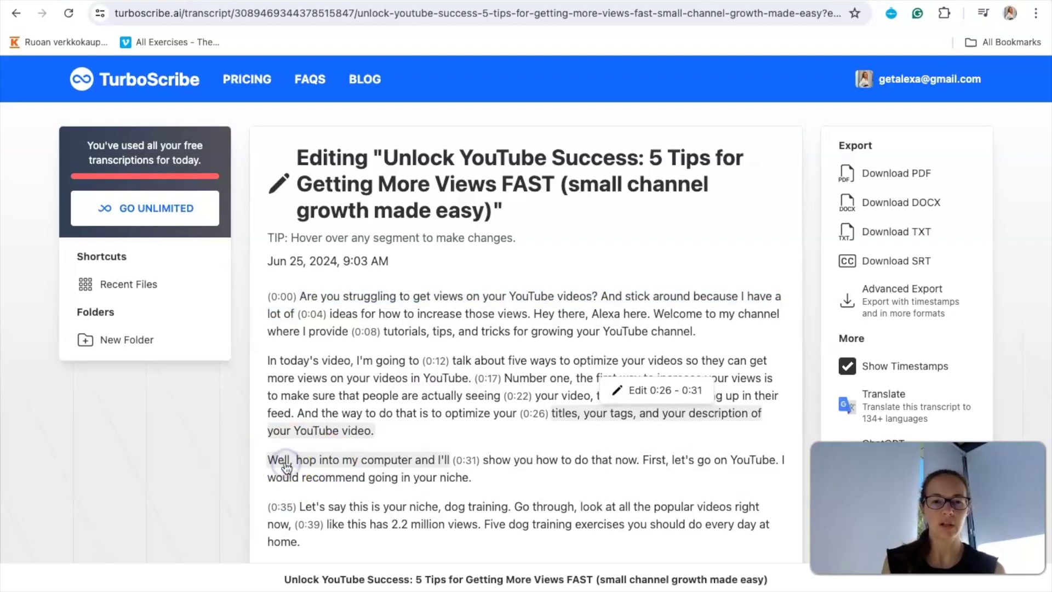
scroll(411, 410, "down", 1)
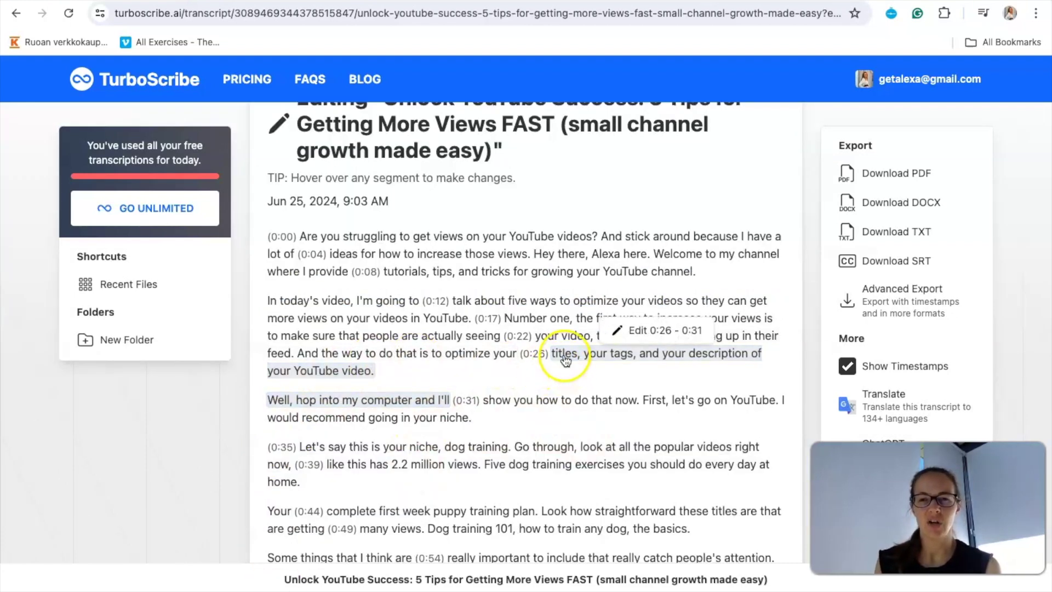
left_click(565, 359)
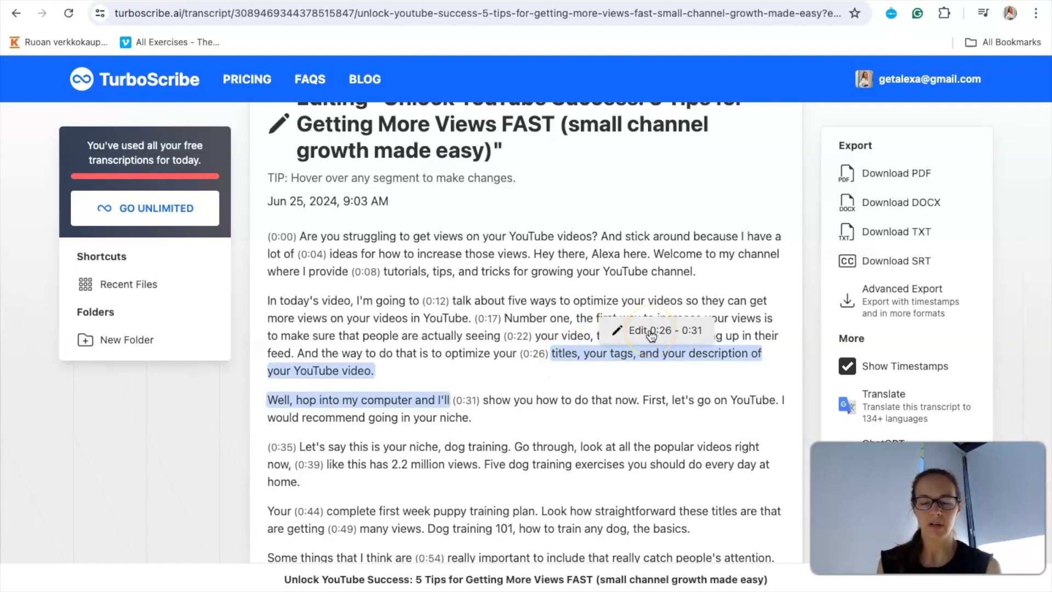
left_click(649, 333)
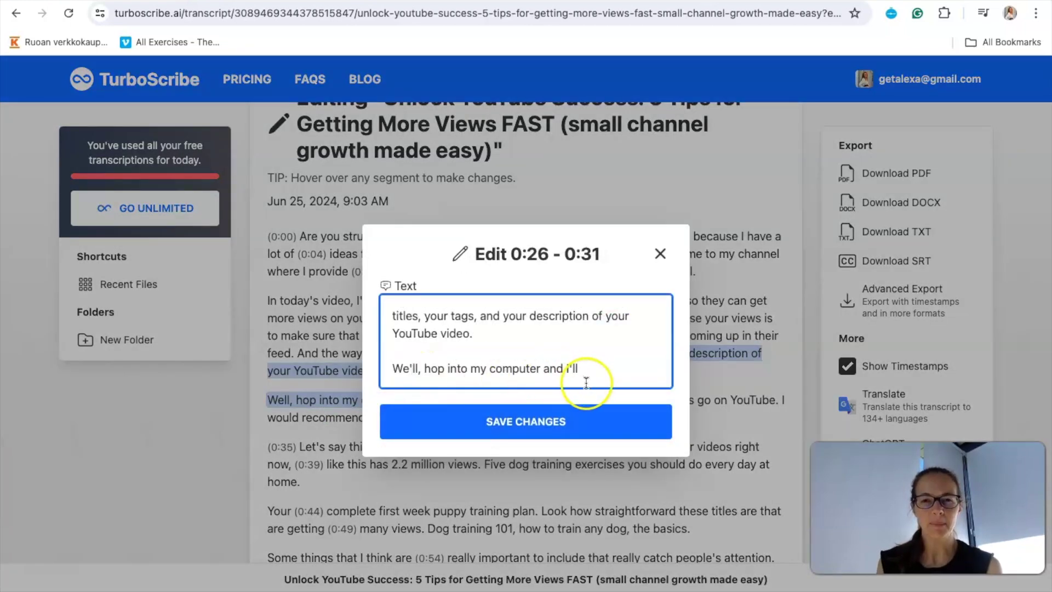
left_click(528, 422)
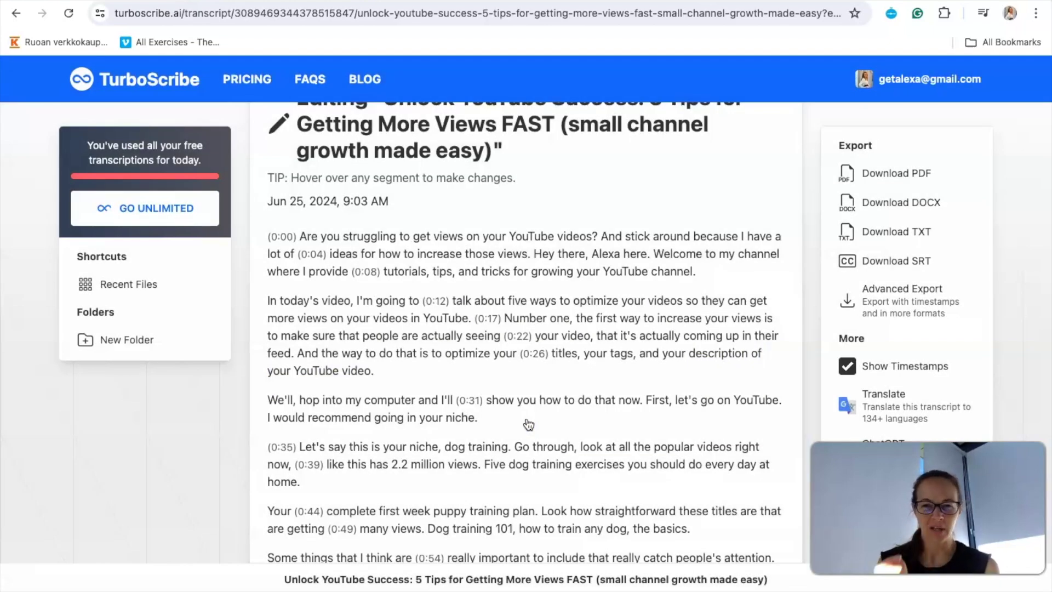
scroll(528, 423, "down", 15)
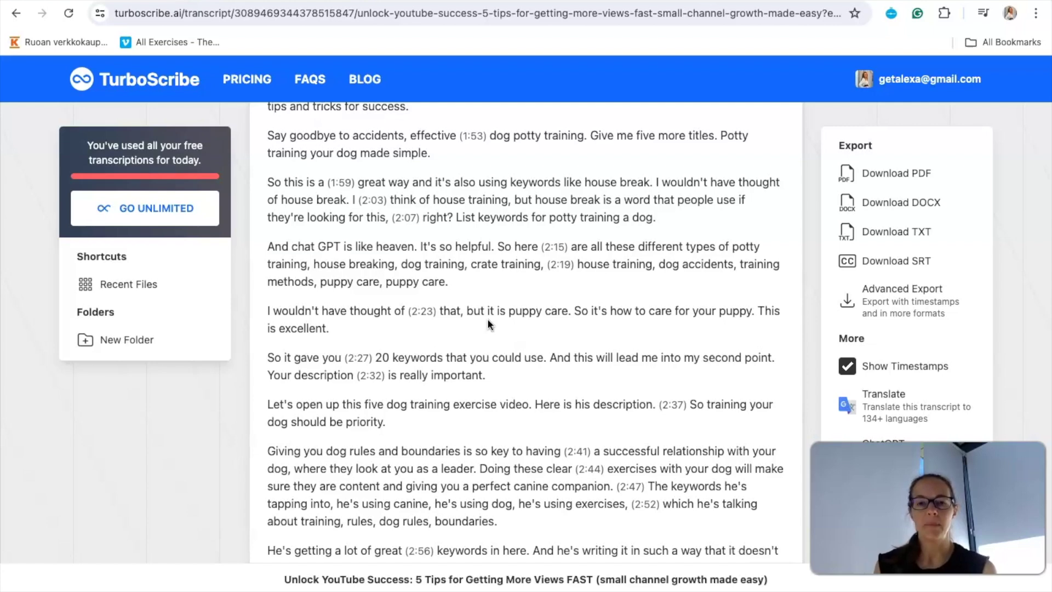
scroll(488, 323, "down", 2)
scroll(487, 323, "down", 2)
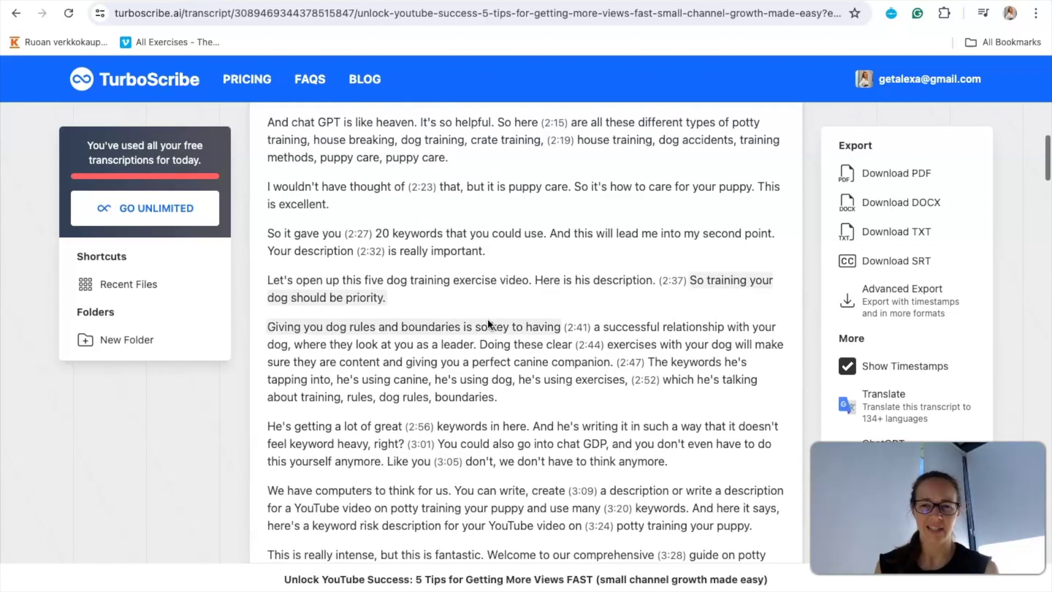
scroll(487, 323, "down", 2)
scroll(487, 323, "down", 2)
scroll(488, 323, "down", 1)
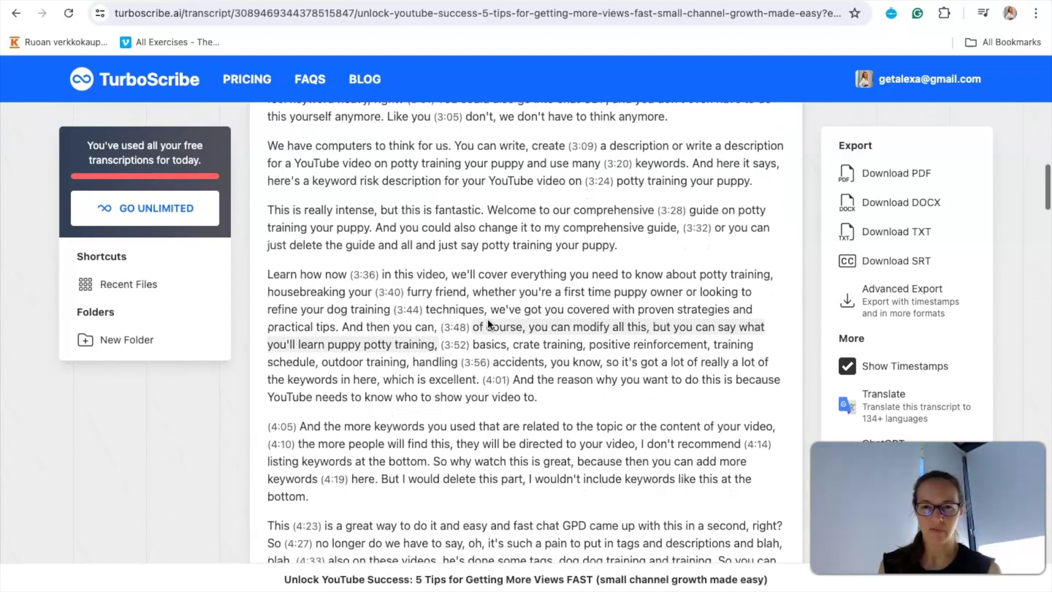
scroll(488, 323, "down", 3)
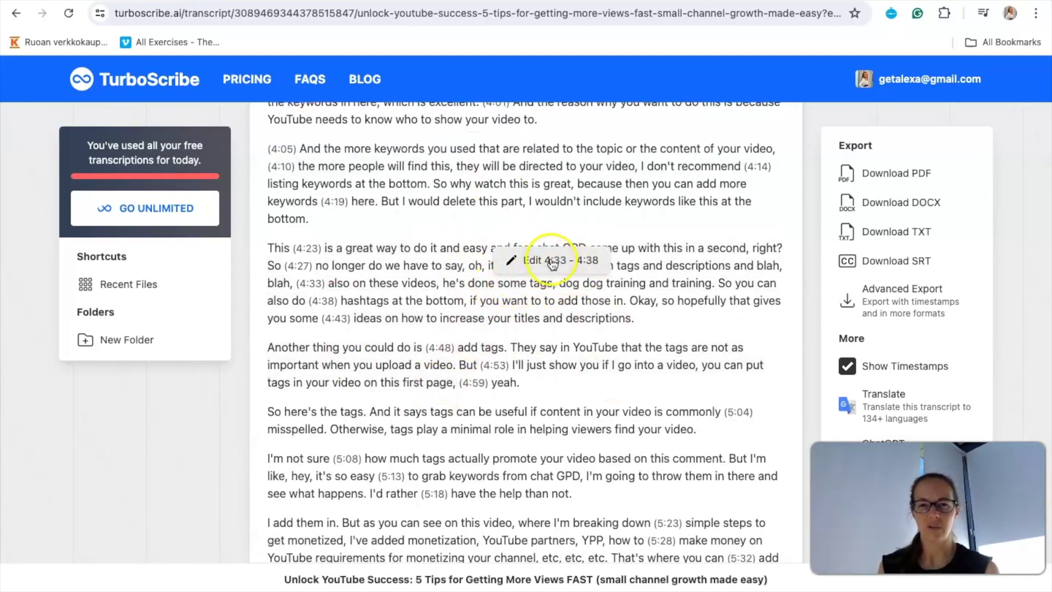
Close the 4:33–4:38 passage editor unchanged and download the transcript as TXT
left_click(551, 262)
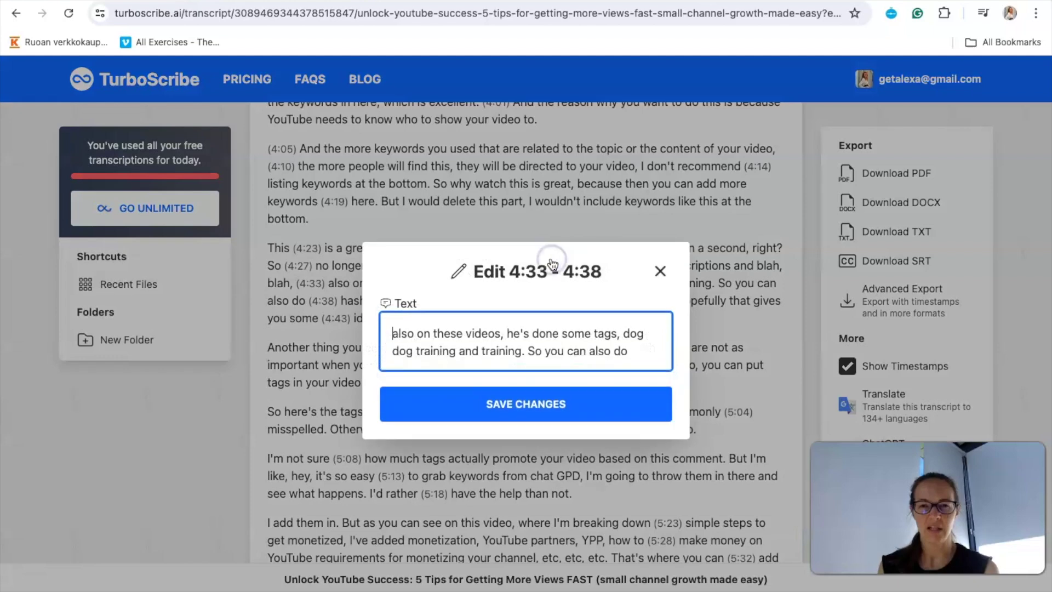
left_click(659, 271)
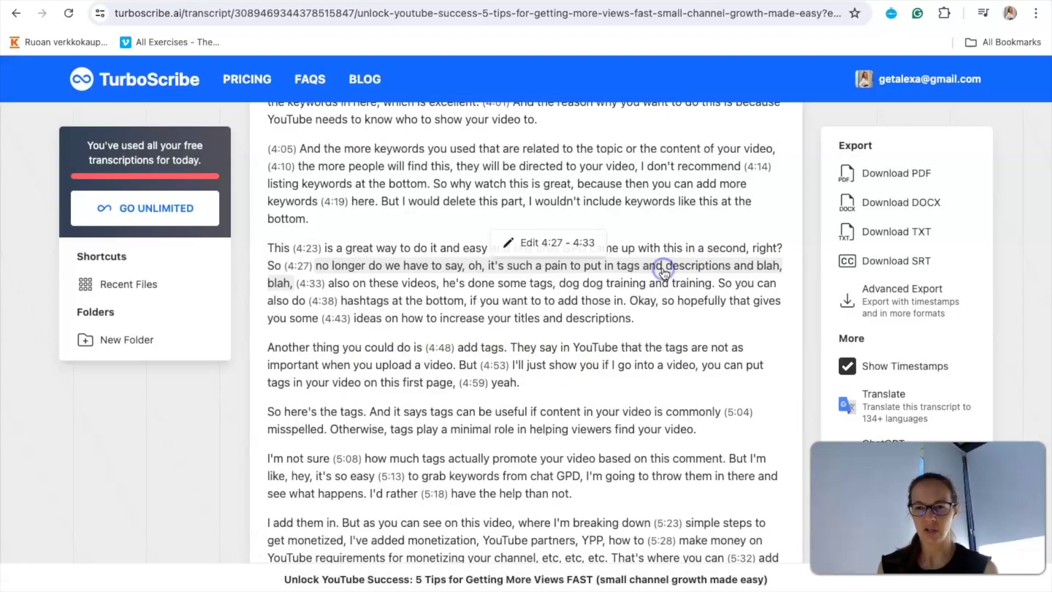
scroll(525, 329, "up", 10)
scroll(813, 360, "up", 10)
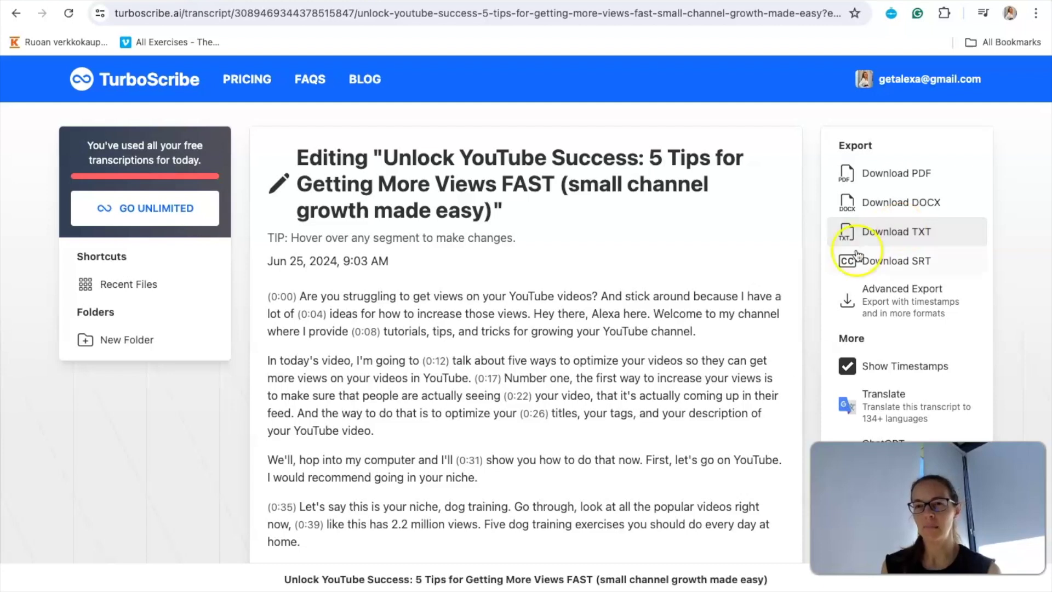
left_click(896, 239)
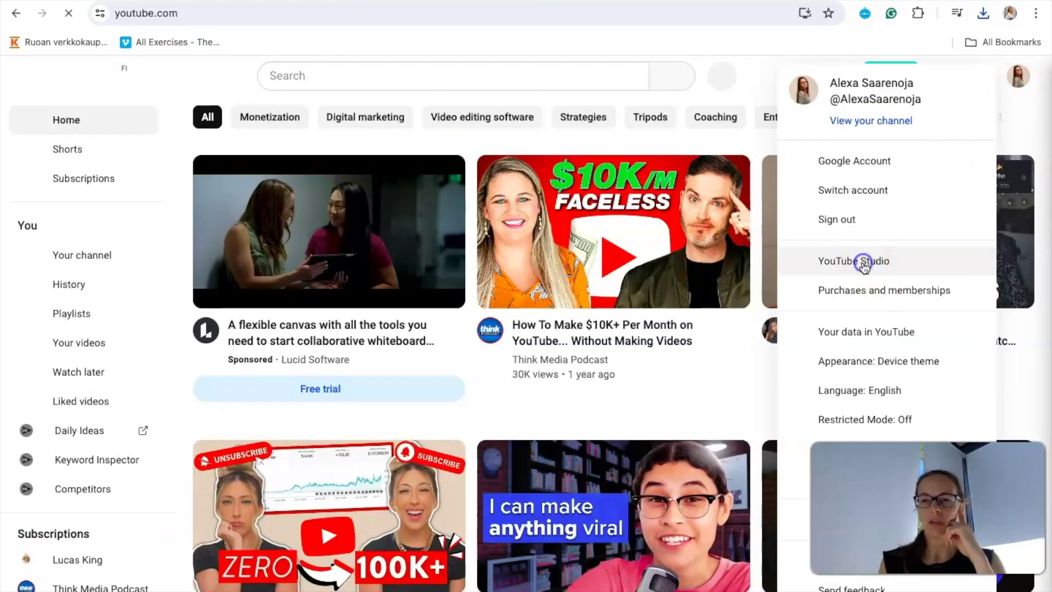
Open the Unlock YouTube Success video from YouTube Studio's Content list and start adding English subtitles
left_click(863, 265)
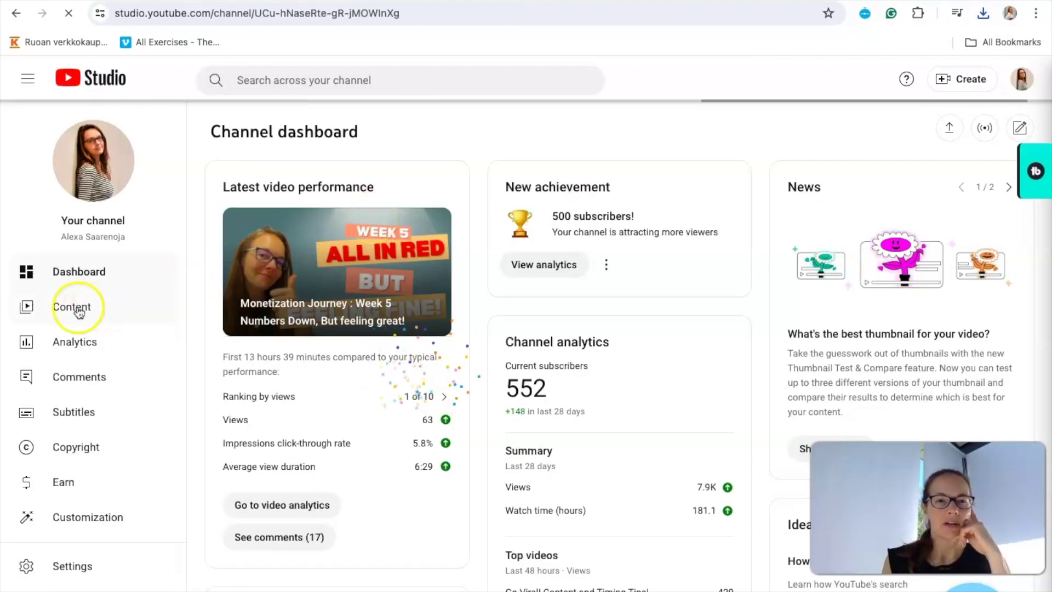
left_click(79, 307)
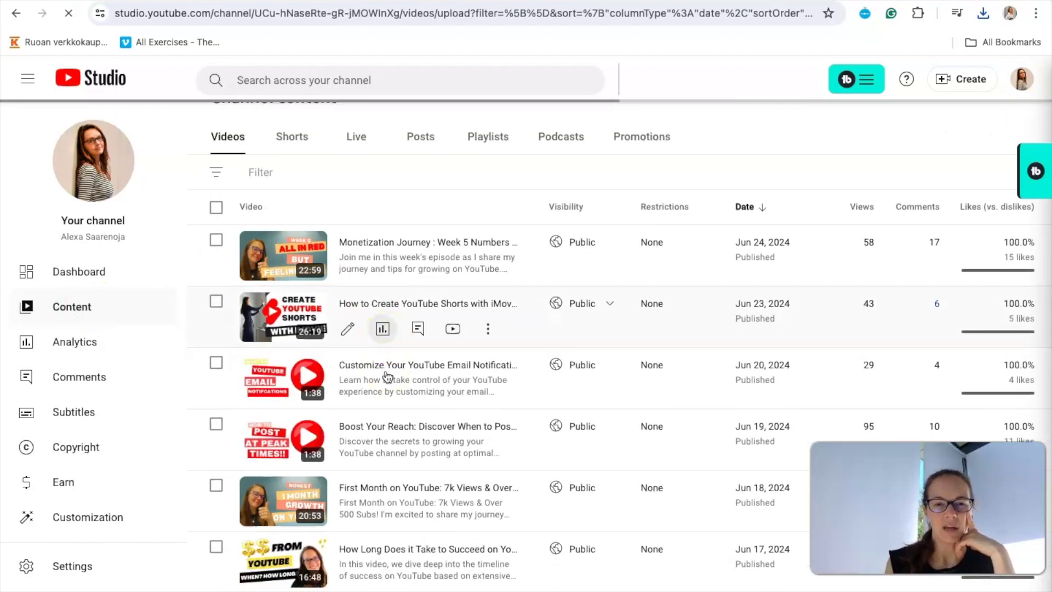
scroll(388, 376, "down", 1)
scroll(388, 376, "down", 5)
scroll(389, 376, "down", 5)
mouse_move(370, 353)
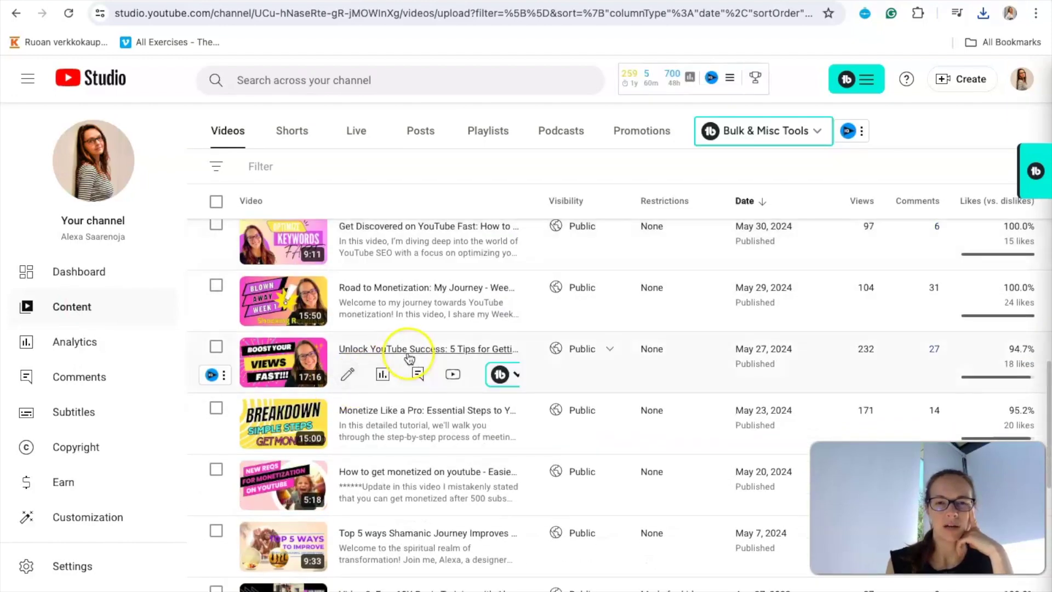
left_click(352, 348)
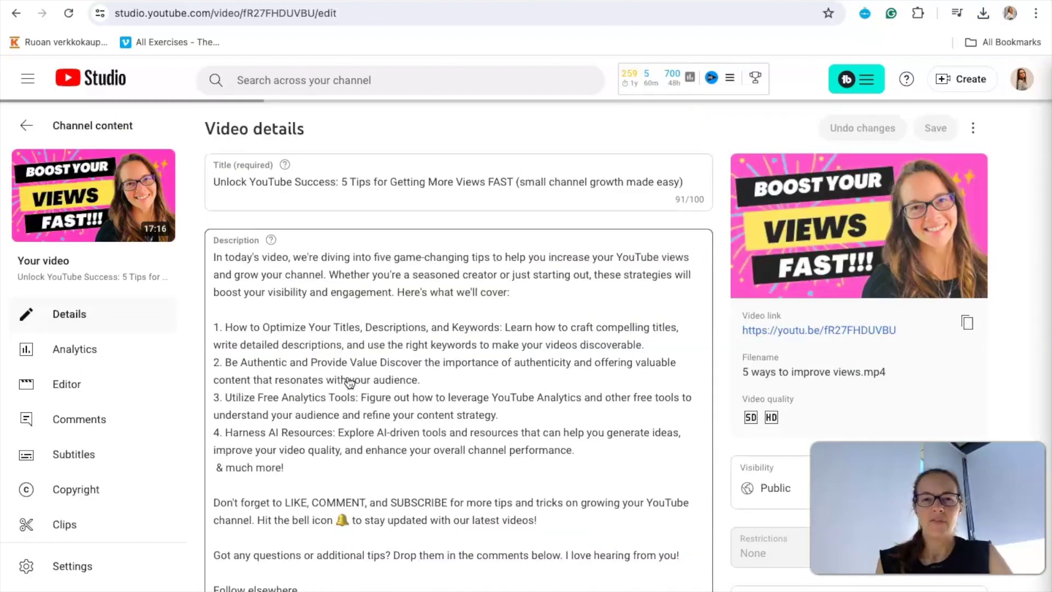
scroll(537, 298, "down", 4)
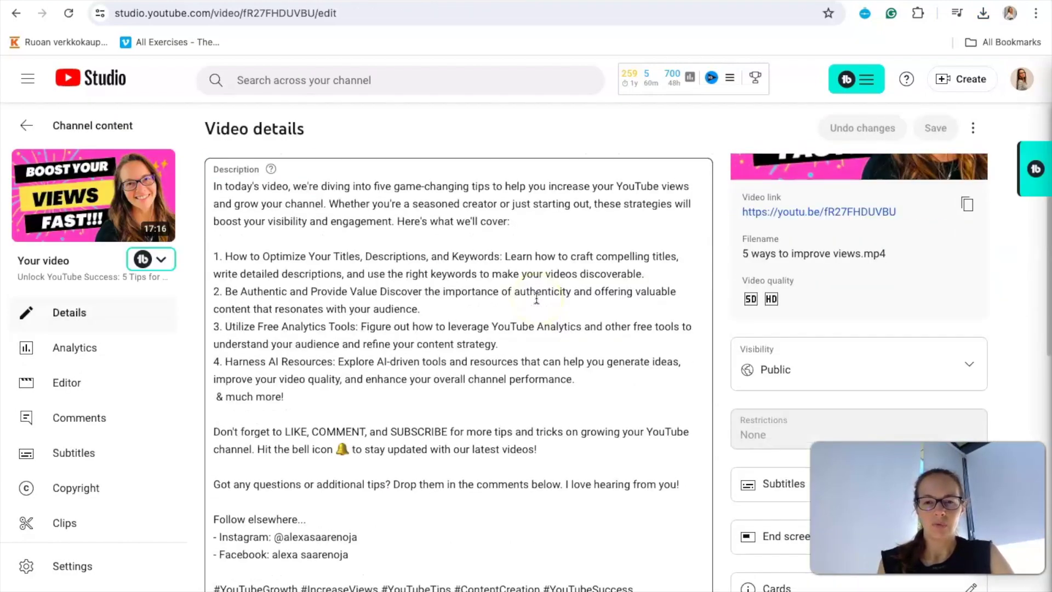
scroll(575, 329, "down", 4)
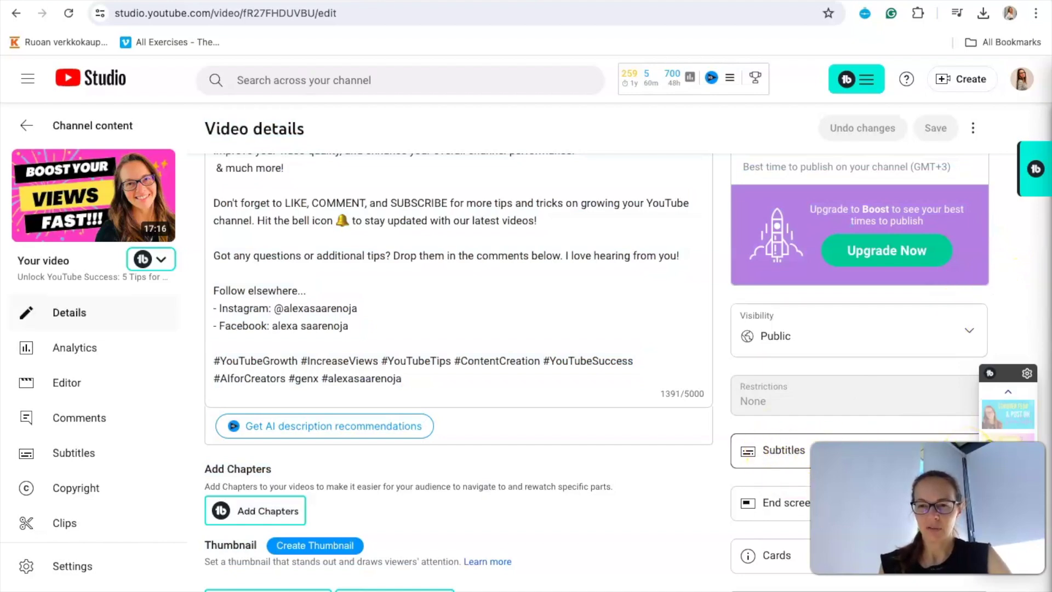
left_click(783, 450)
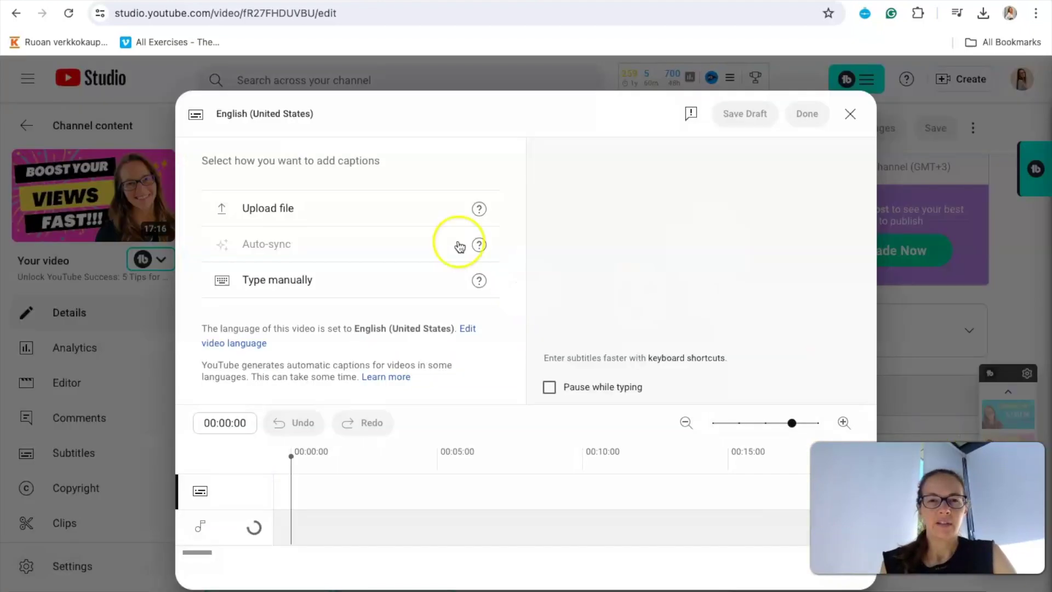
Upload the Unlock YouTube Success transcript .txt as untimed English subtitles
left_click(266, 208)
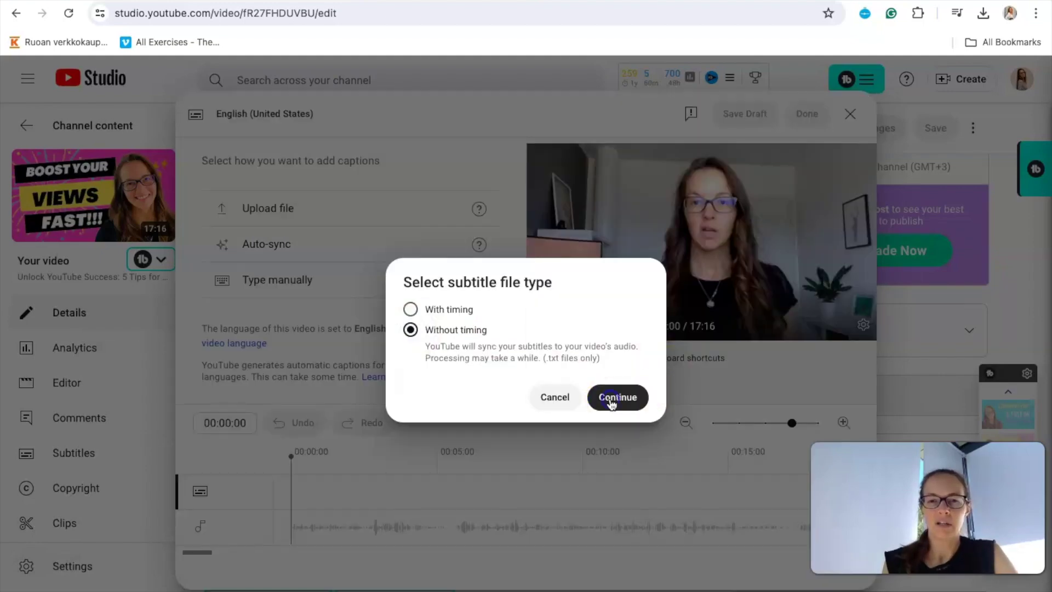
left_click(611, 402)
left_click(381, 199)
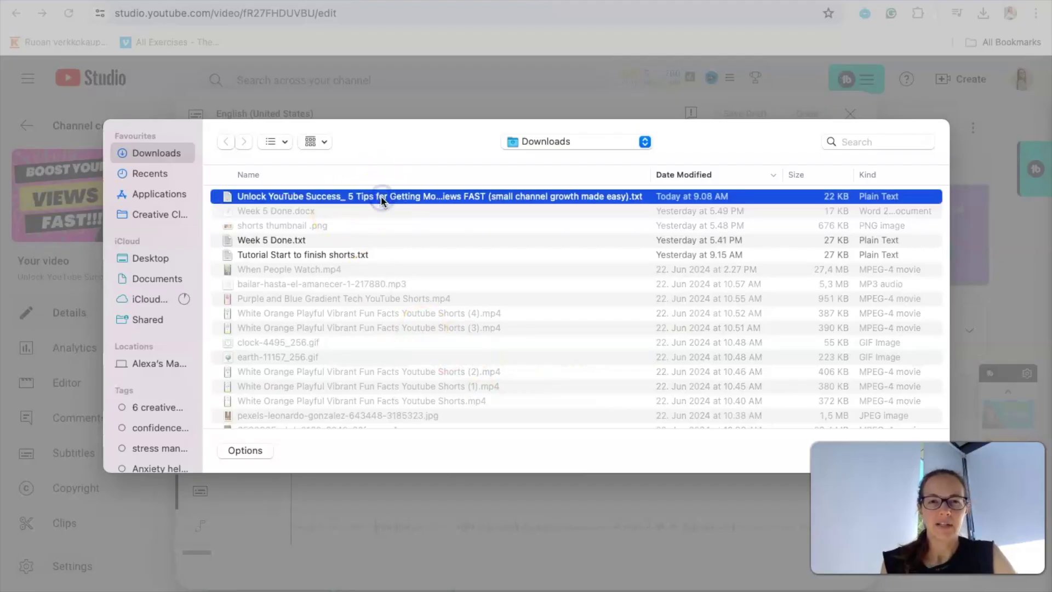
left_click(908, 444)
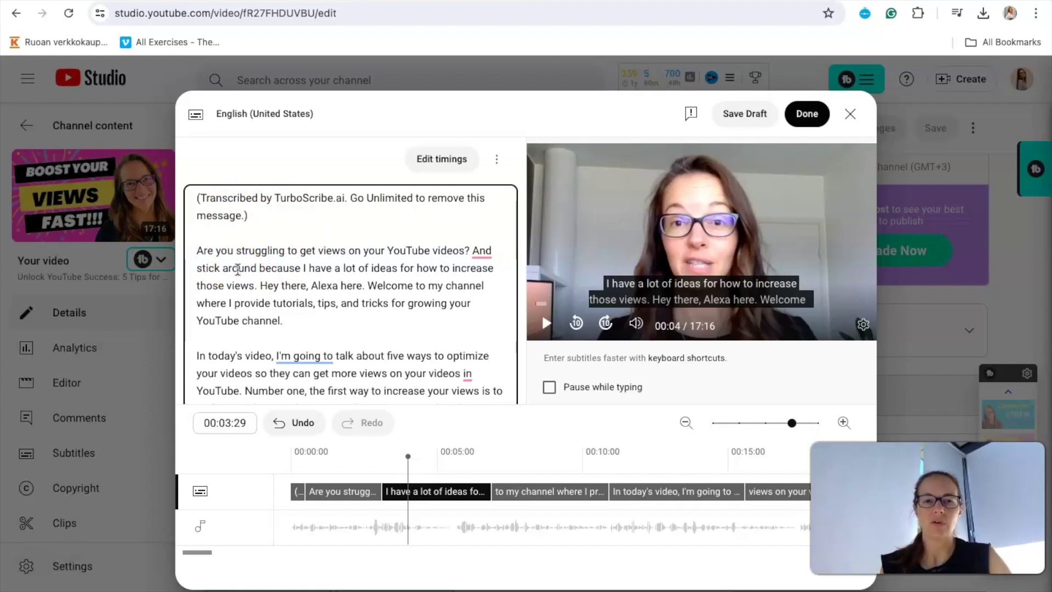
Delete the '(Transcribed by TurboScribe.ai…)' notice and the empty line left above the subtitles
left_click(251, 218)
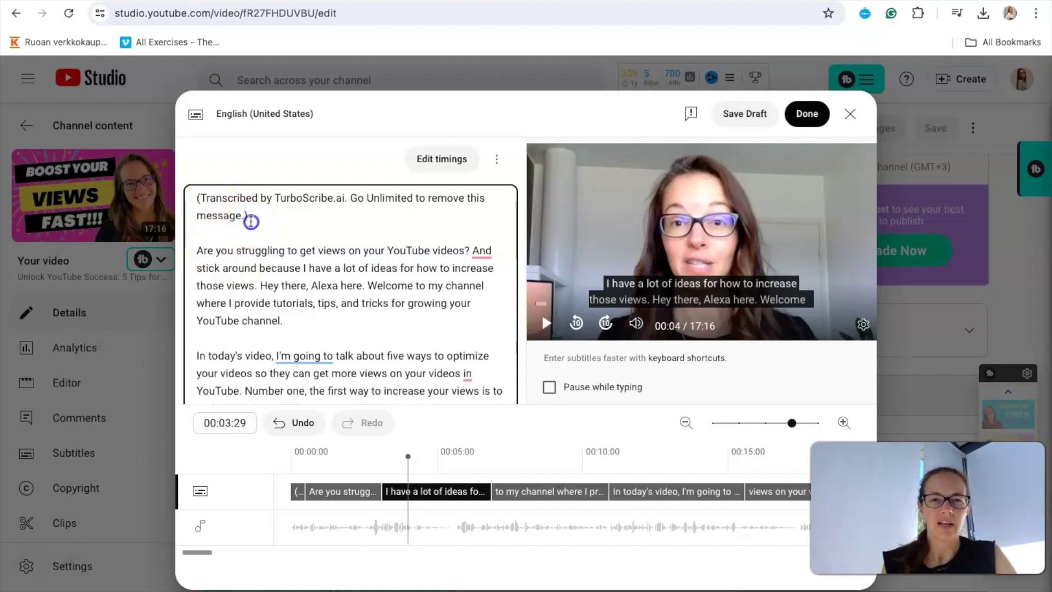
left_click_drag(251, 218, 189, 198)
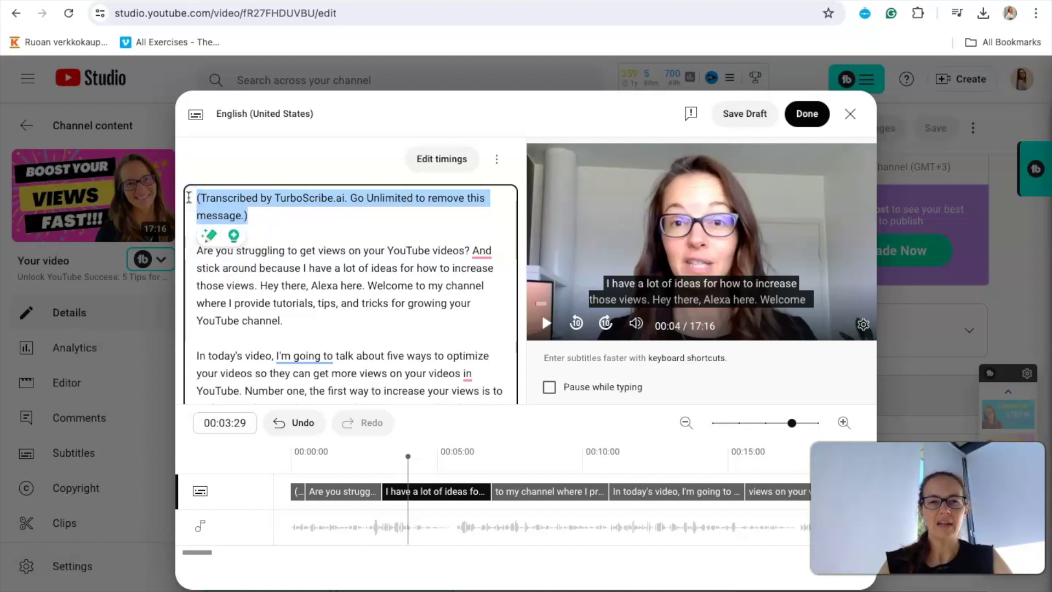
key("BackSpace")
left_click(195, 235)
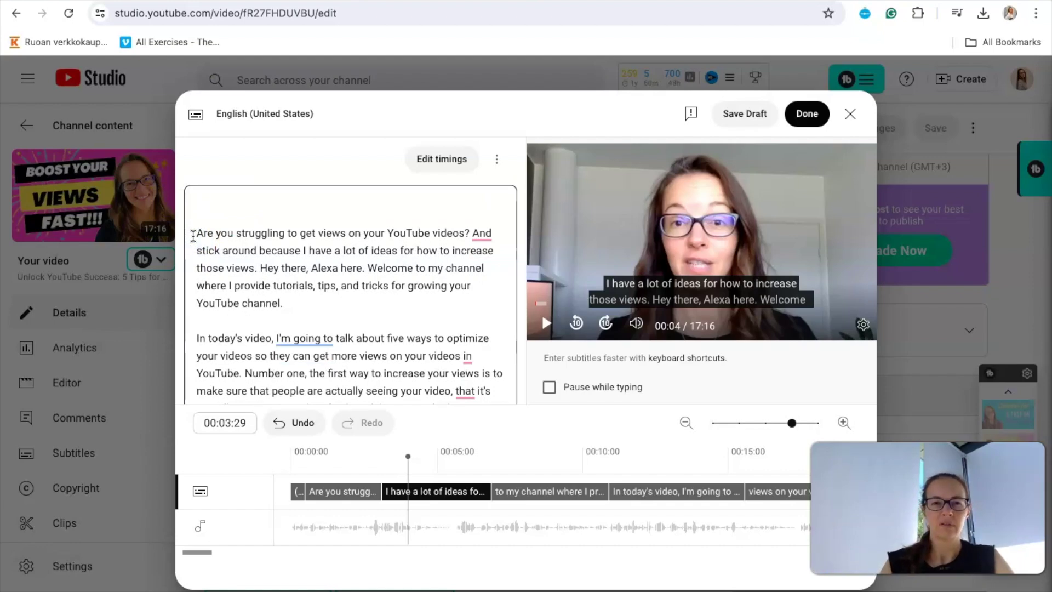
left_click(194, 236)
key("BackSpace")
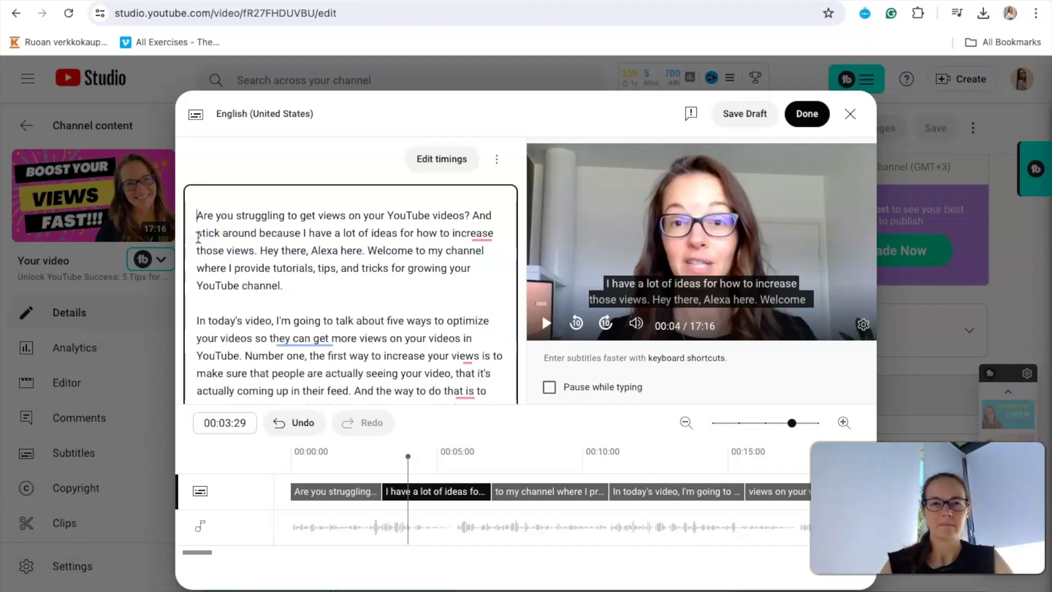
key("BackSpace")
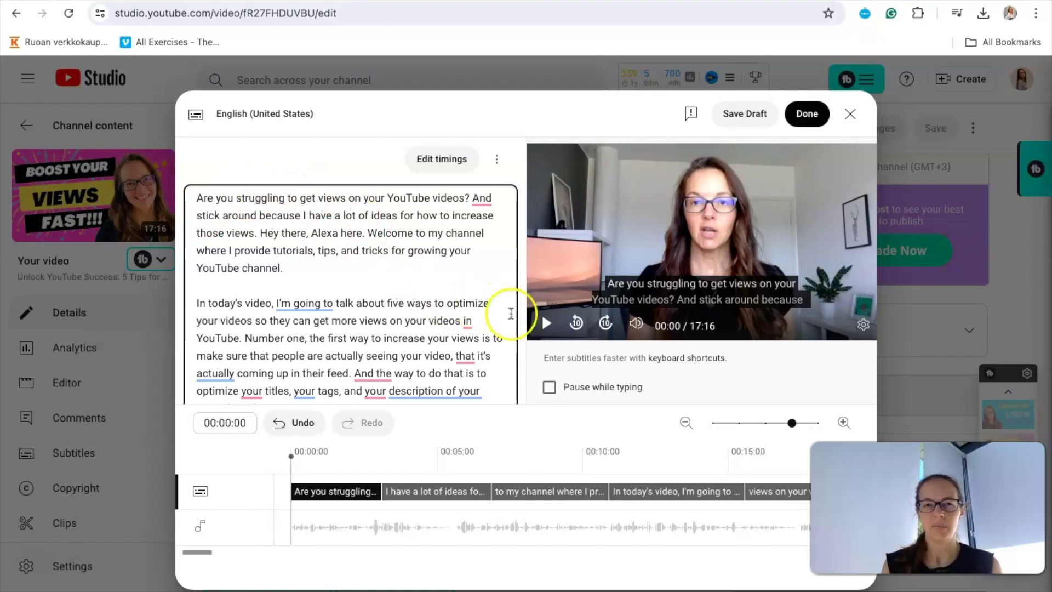
Preview the subtitles over the video, then publish them with Done
left_click(546, 324)
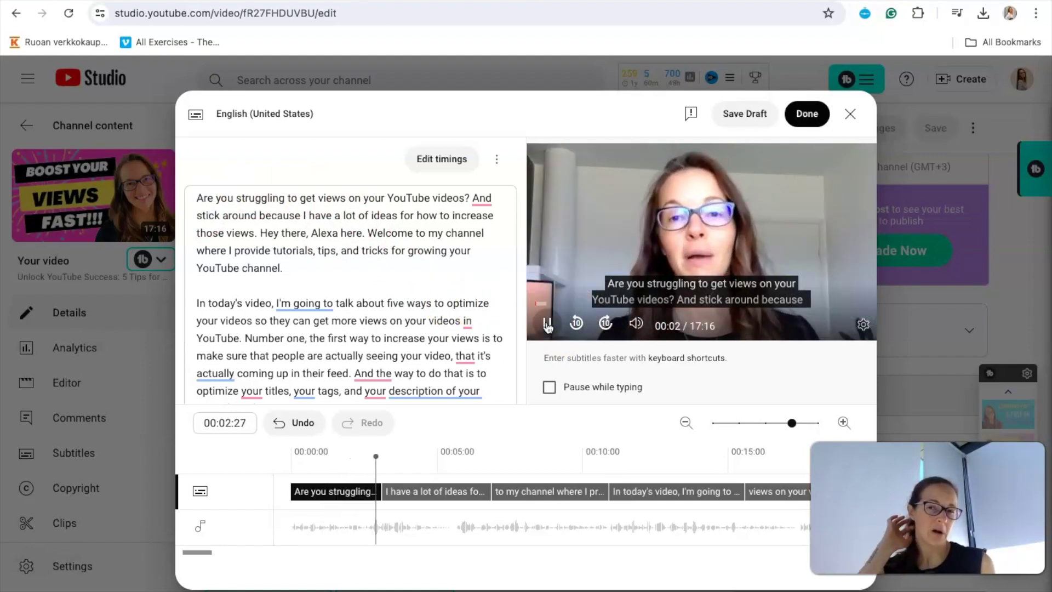
left_click(546, 324)
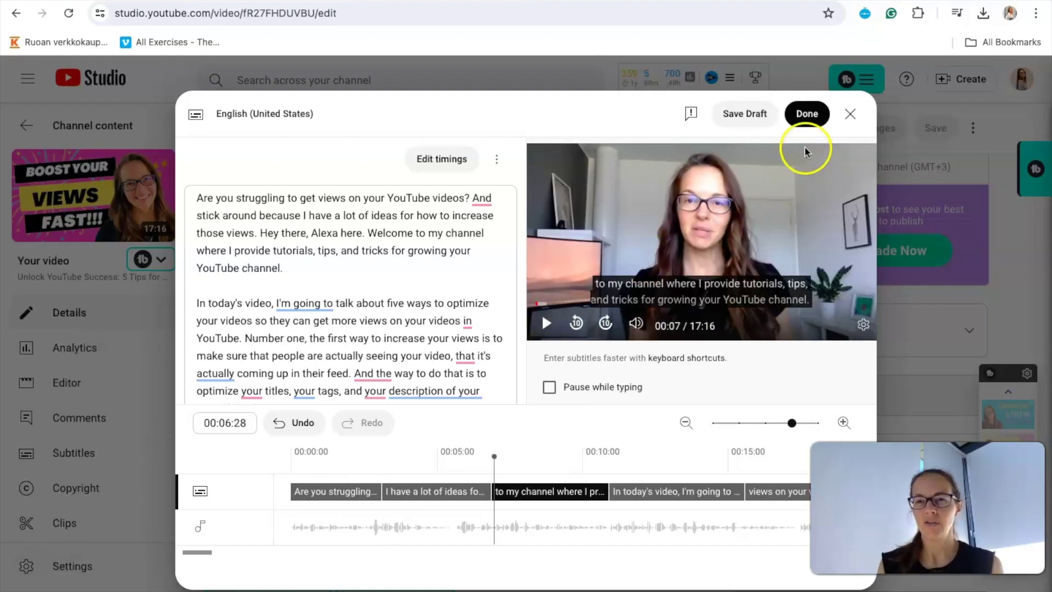
left_click(806, 113)
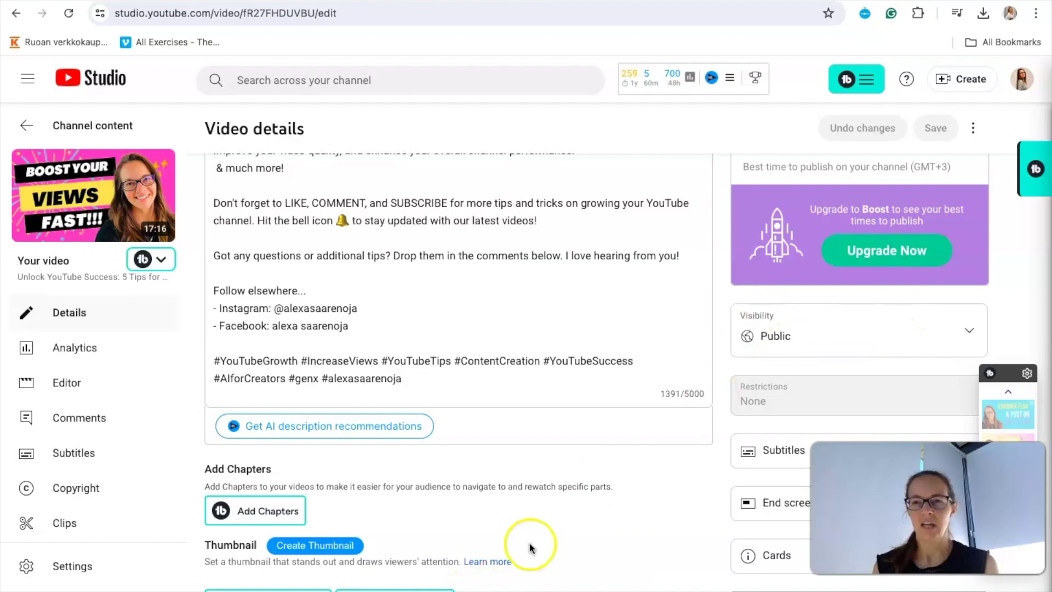
scroll(531, 493, "up", 3)
scroll(575, 453, "up", 3)
scroll(611, 416, "up", 3)
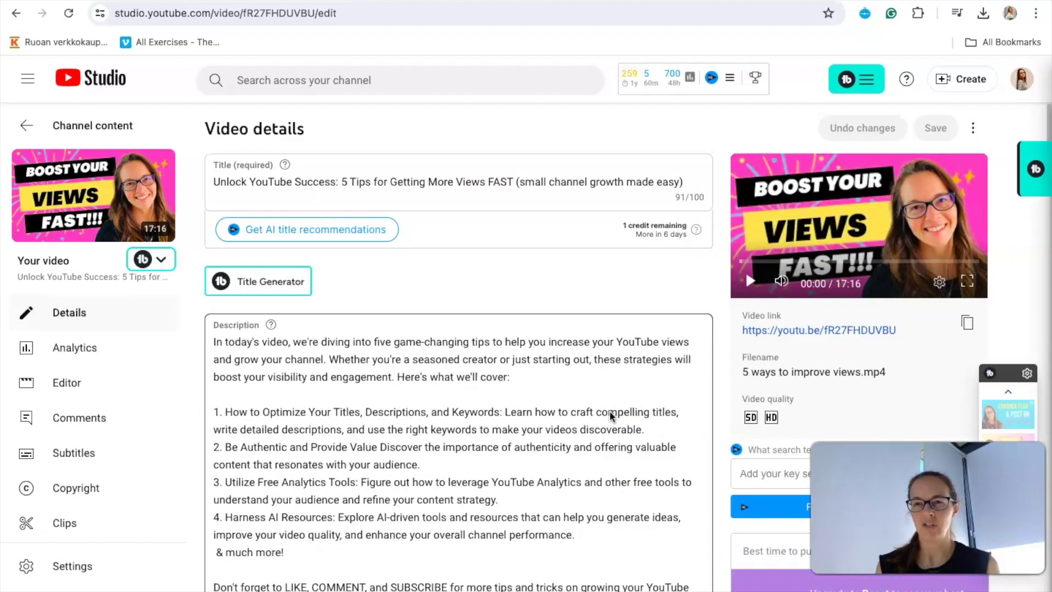